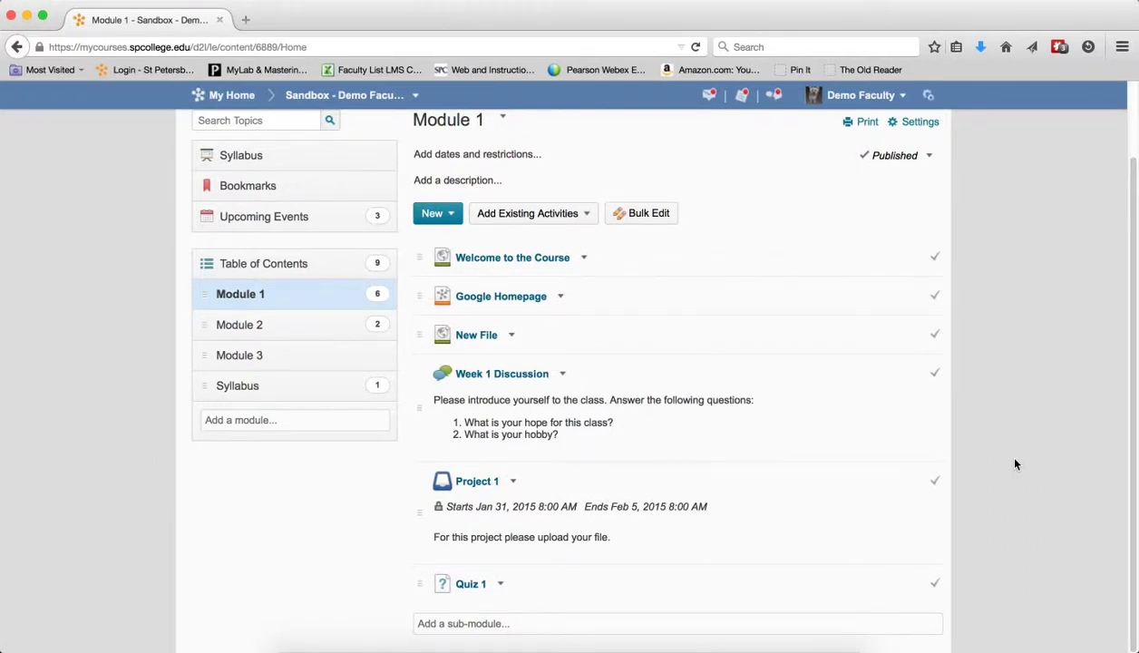
Reload the course content page and look over the Submission Review options.
drag(1132, 302, 1132, 225)
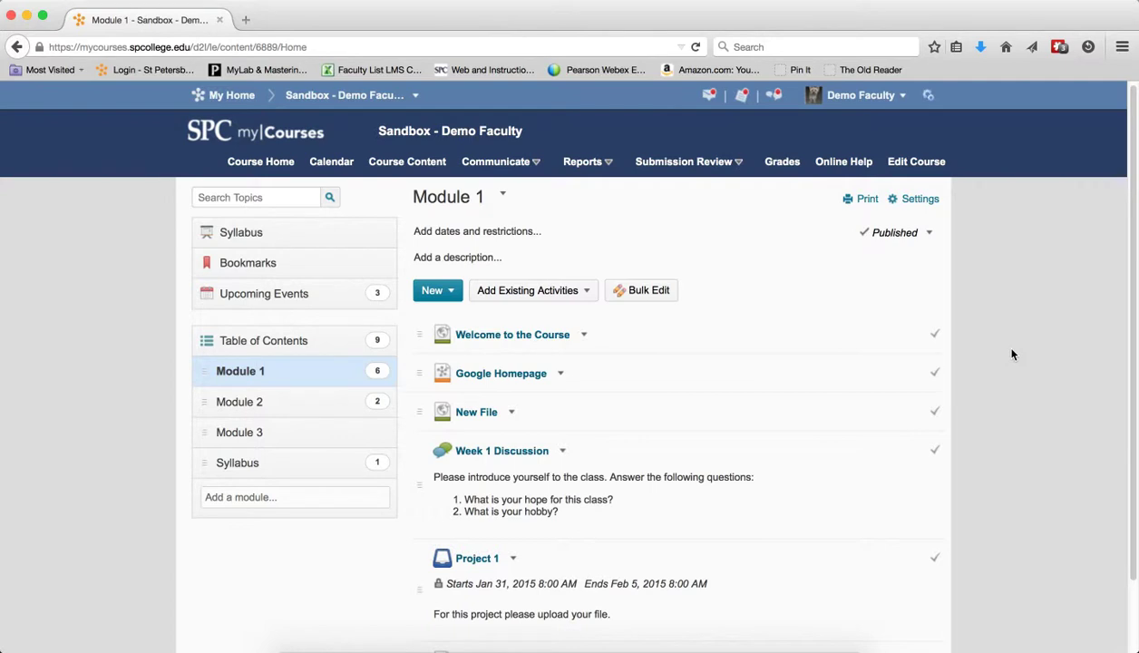
scroll(1013, 354, down, 2)
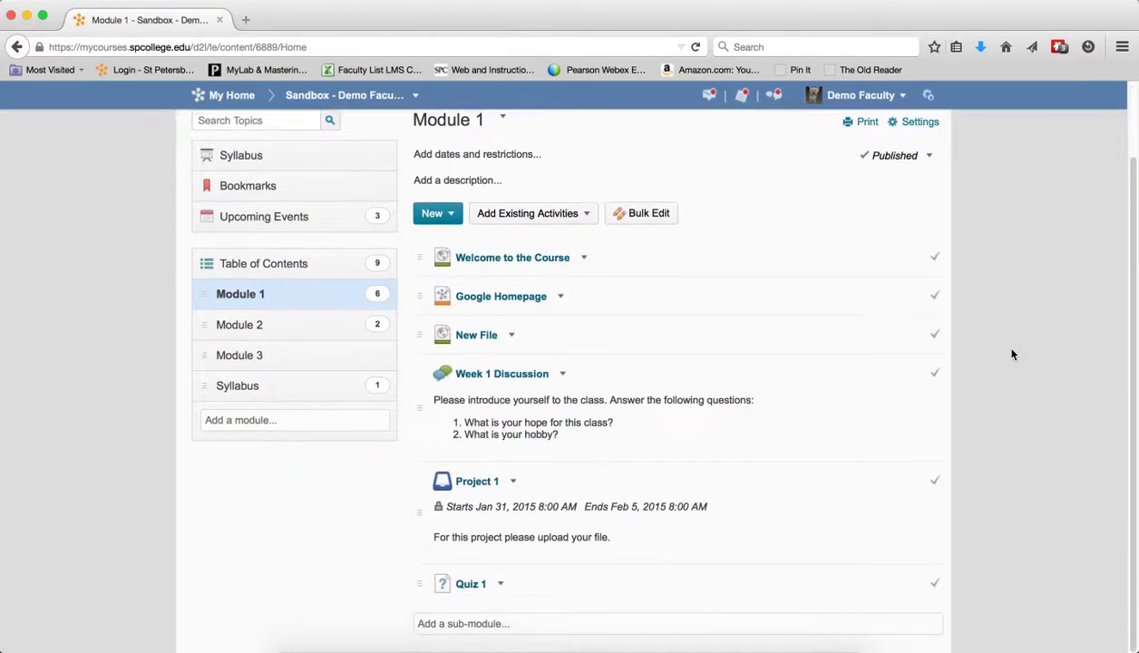
scroll(1013, 354, up, 2)
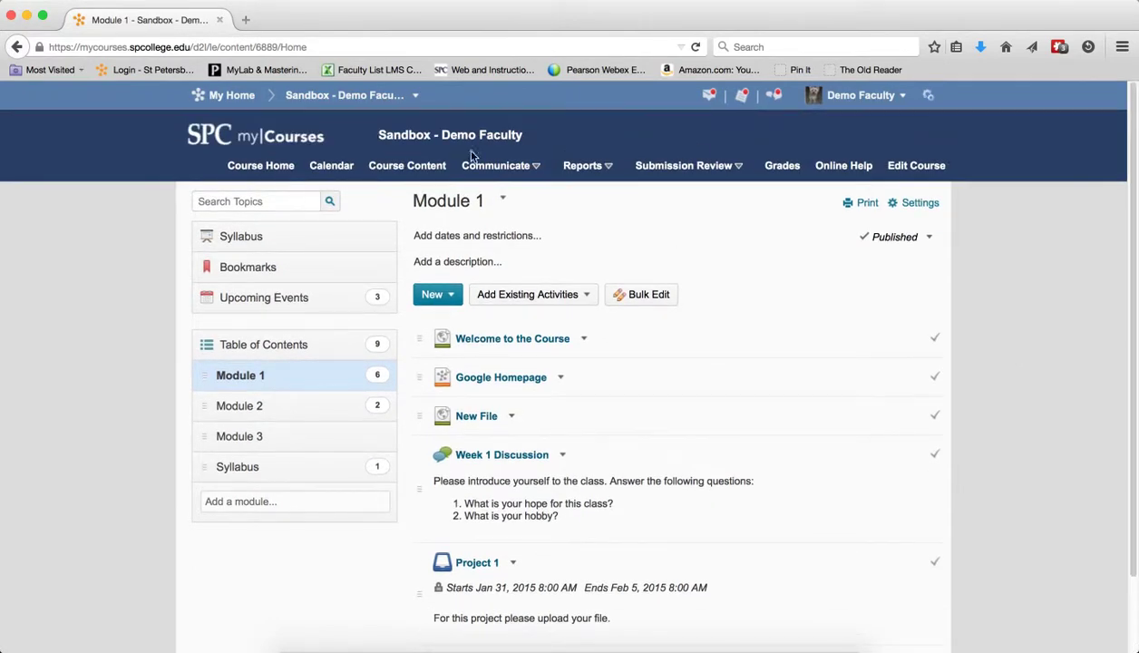
click(413, 172)
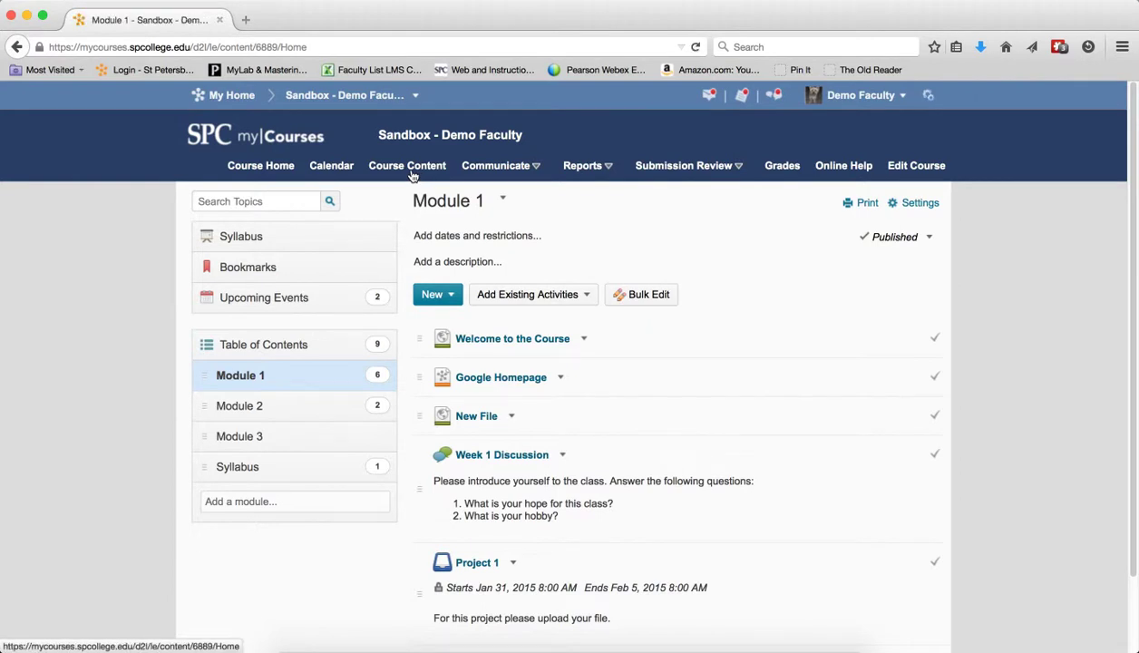
click(716, 167)
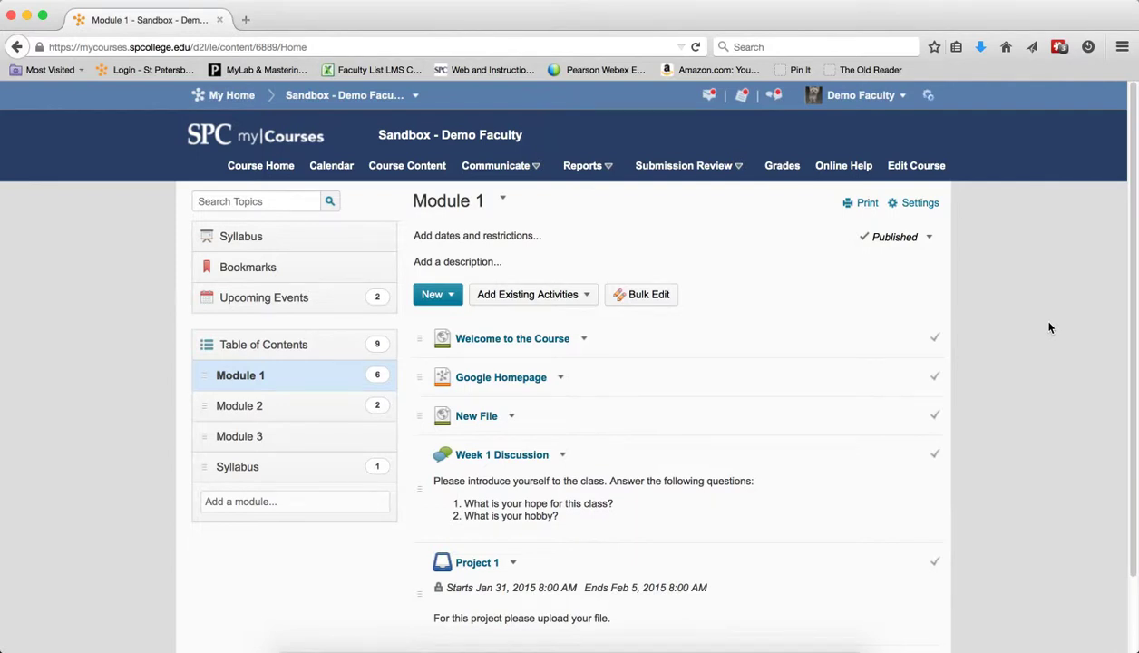
scroll(1049, 328, down, 2)
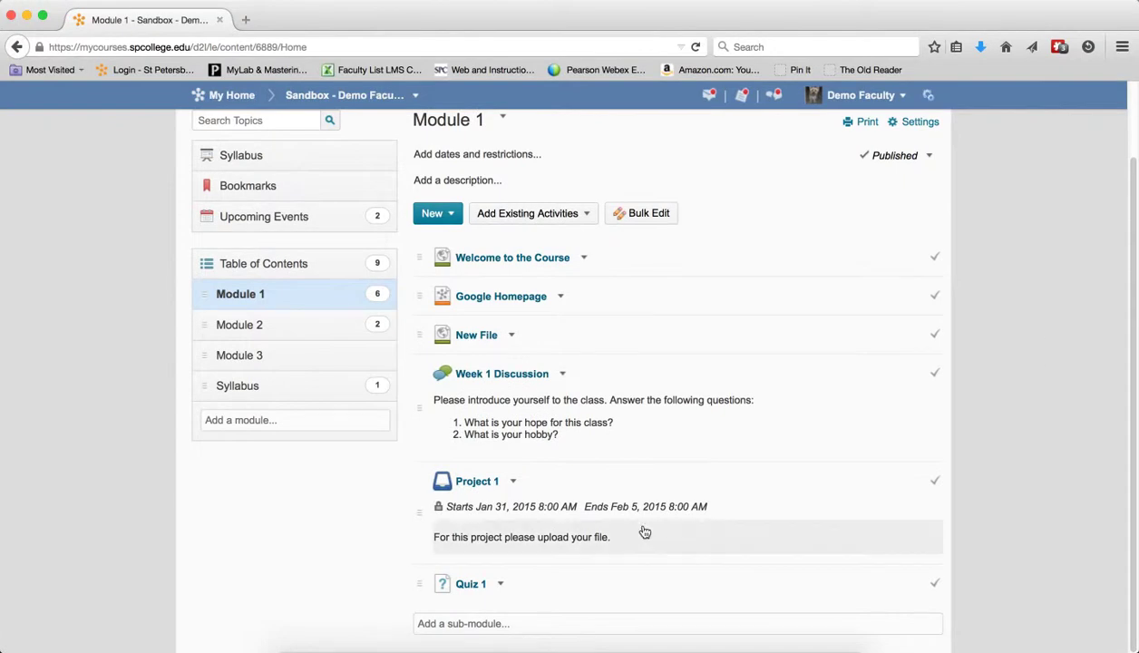
Edit Quiz 1's properties in place and give it a start date of January 31, 2015.
click(500, 586)
click(576, 467)
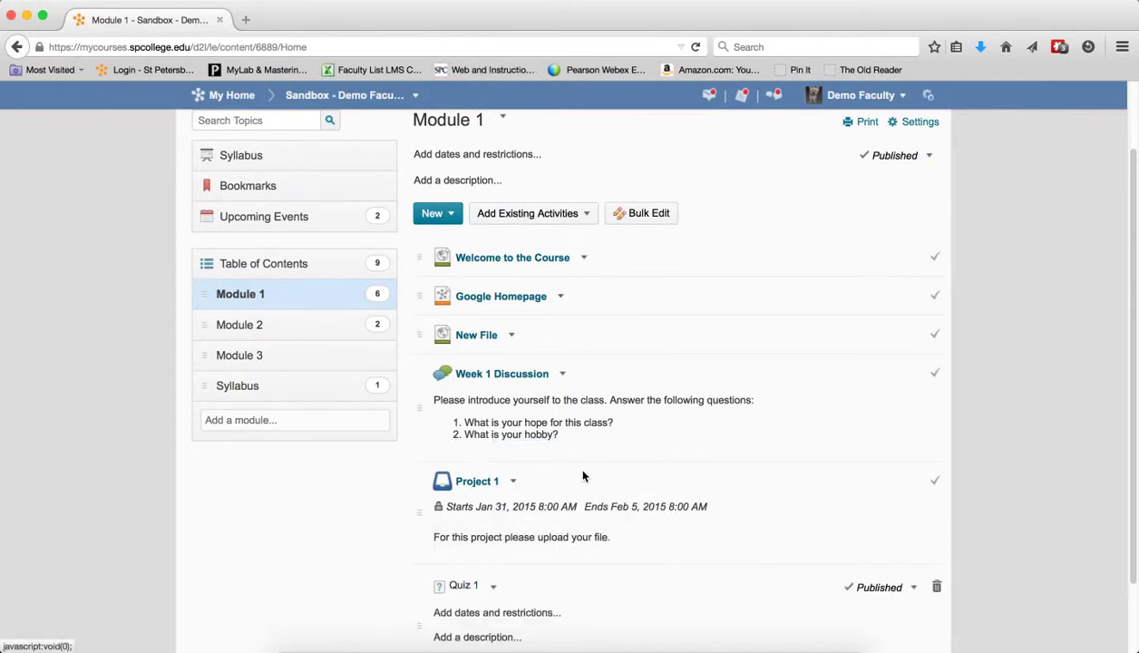
scroll(580, 479, down, 2)
click(524, 527)
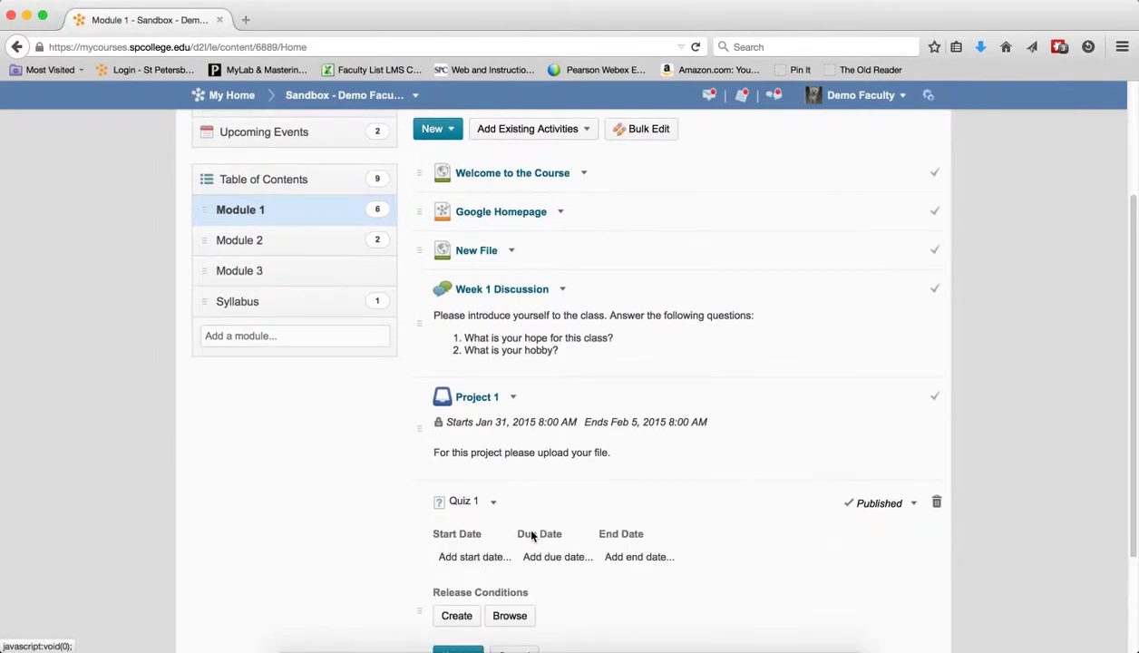
click(479, 565)
click(477, 557)
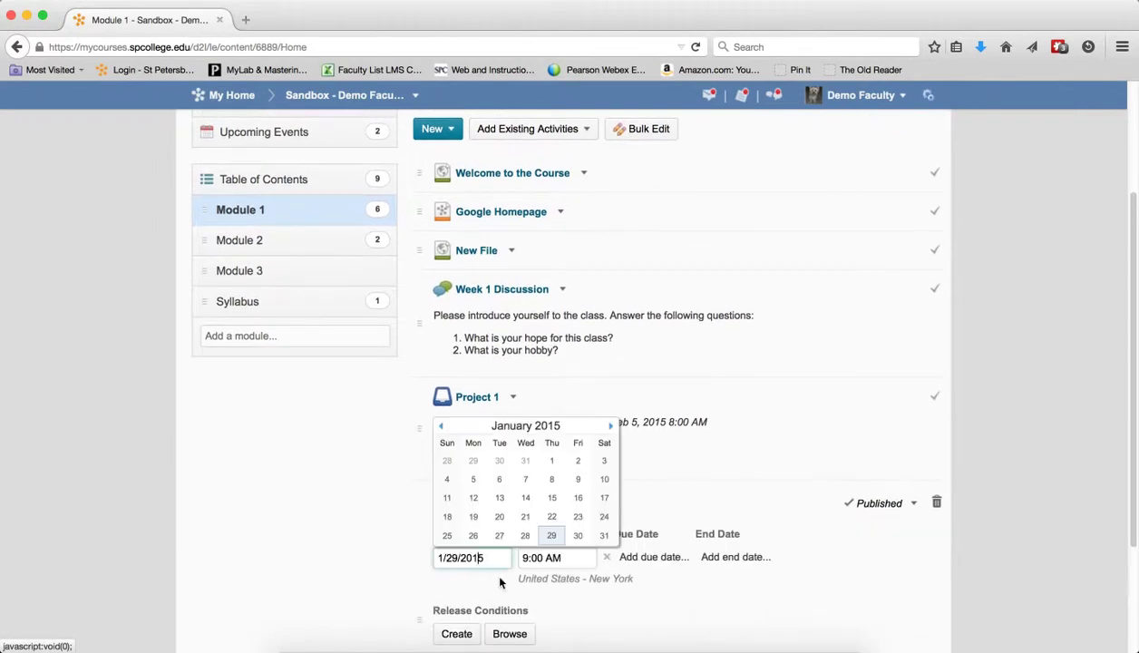
click(606, 538)
Set Quiz 1's end date to February 4, 2015 and save the restrictions.
click(736, 558)
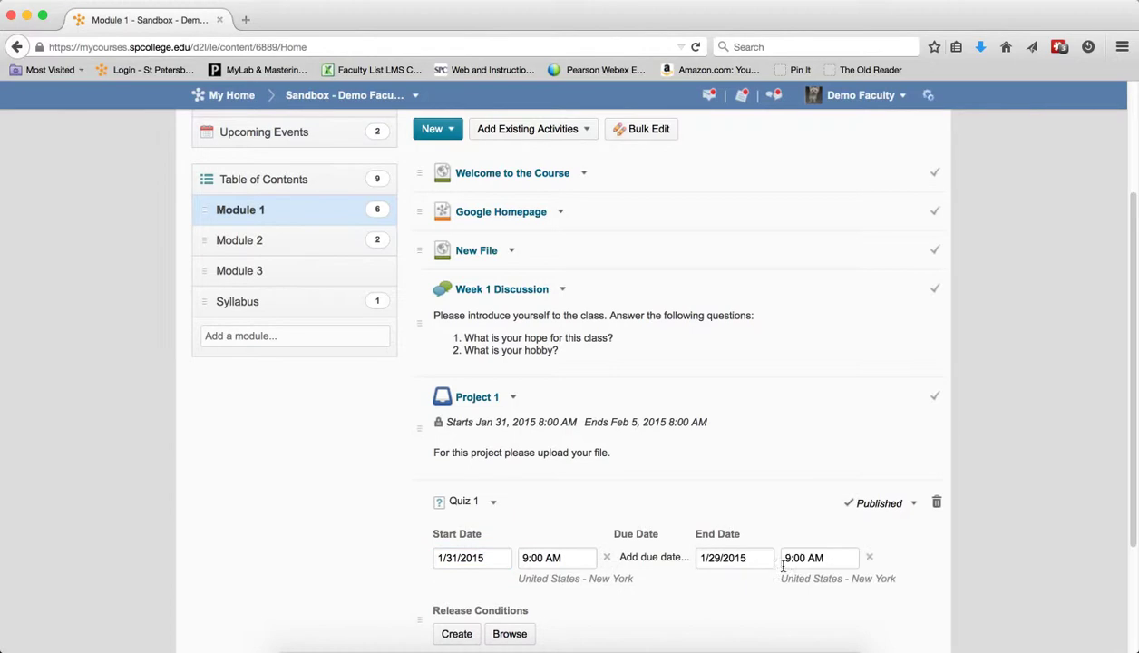
click(731, 557)
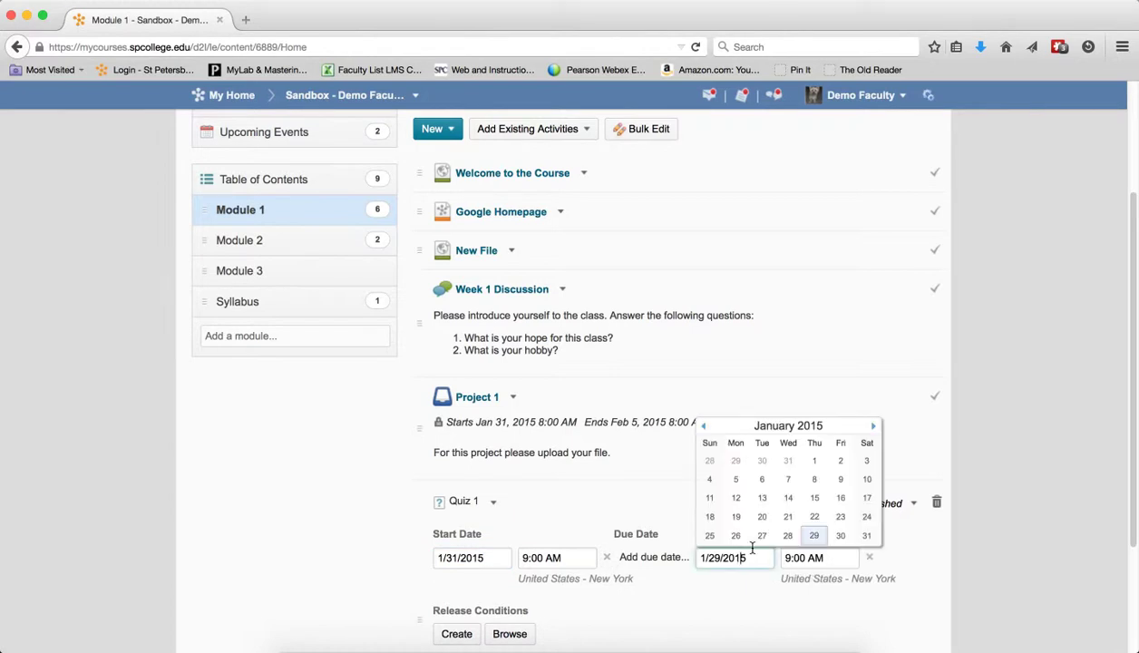
click(874, 426)
click(788, 460)
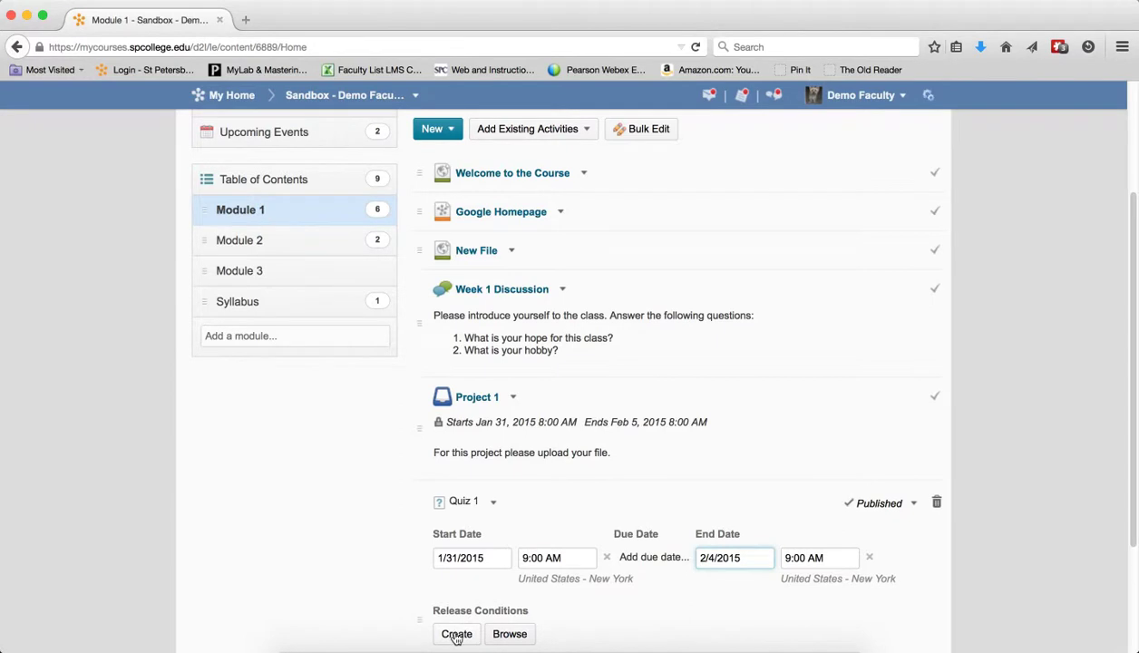
scroll(475, 602, down, 3)
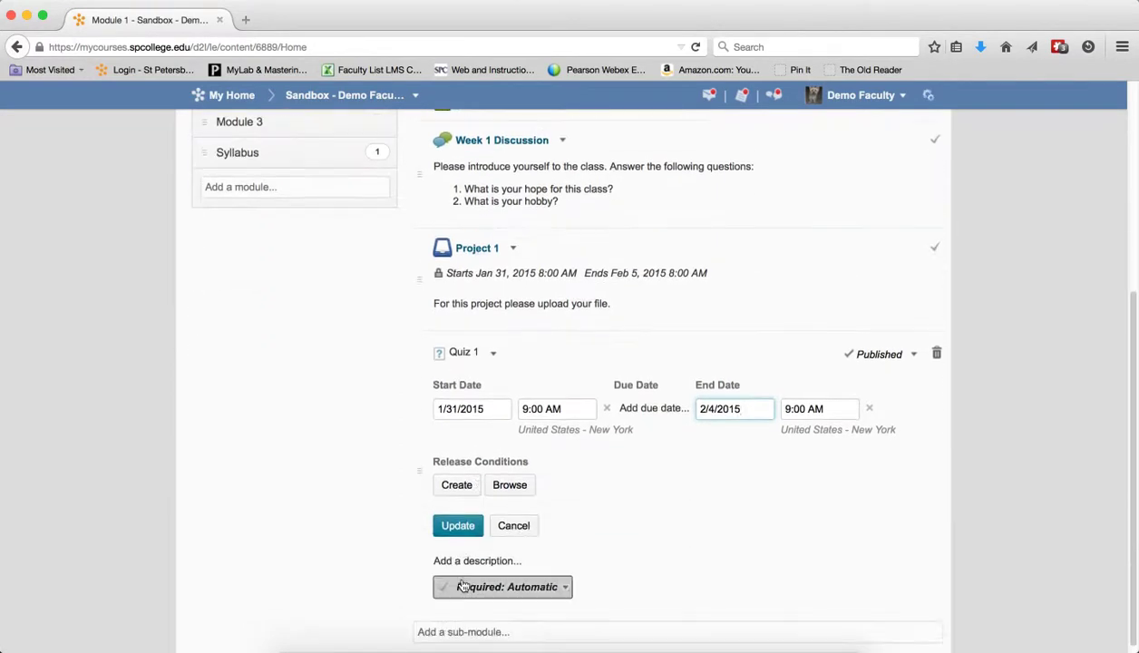
click(467, 530)
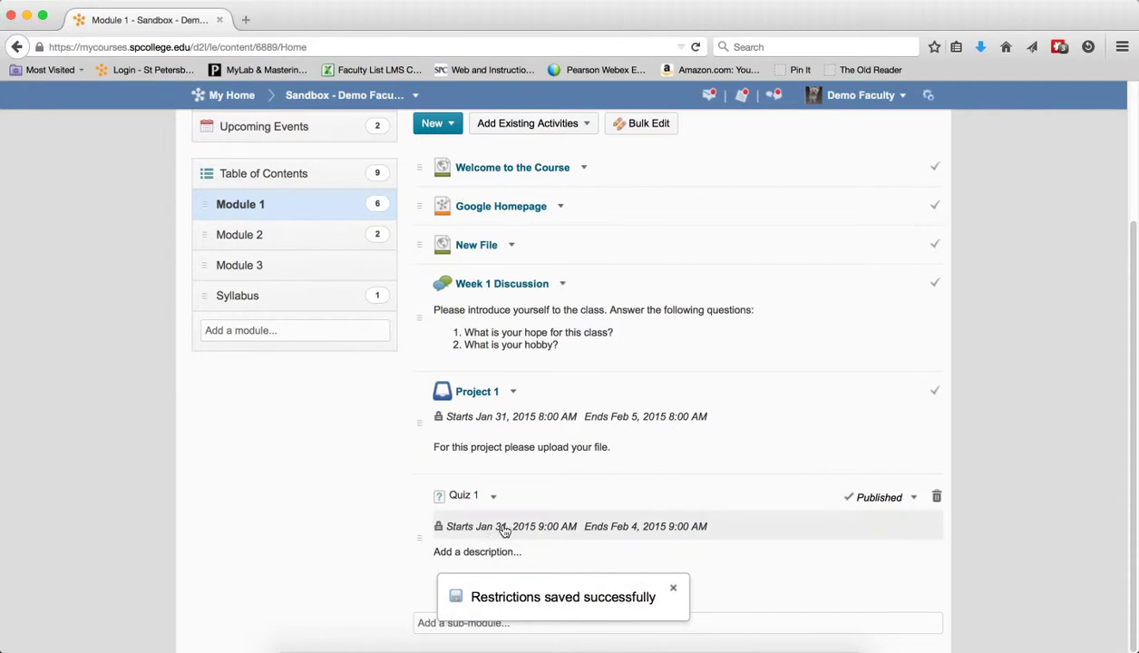
scroll(591, 514, up, 4)
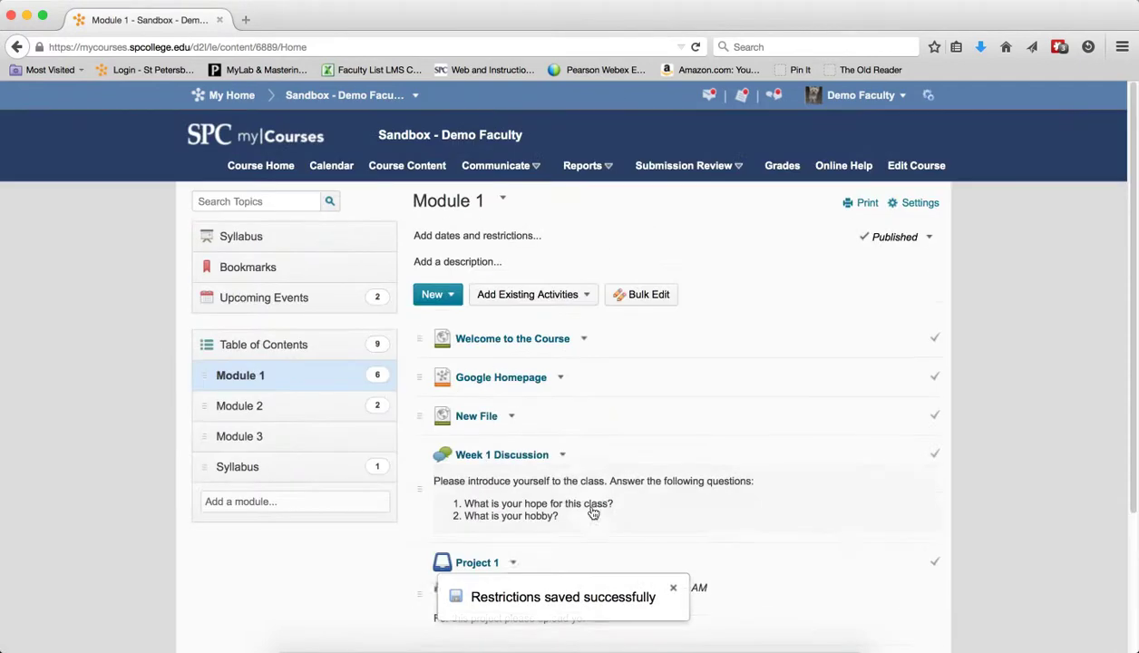
Check Quiz 1's dates on the Quizzes management page, then switch to View as Student.
click(707, 167)
click(660, 225)
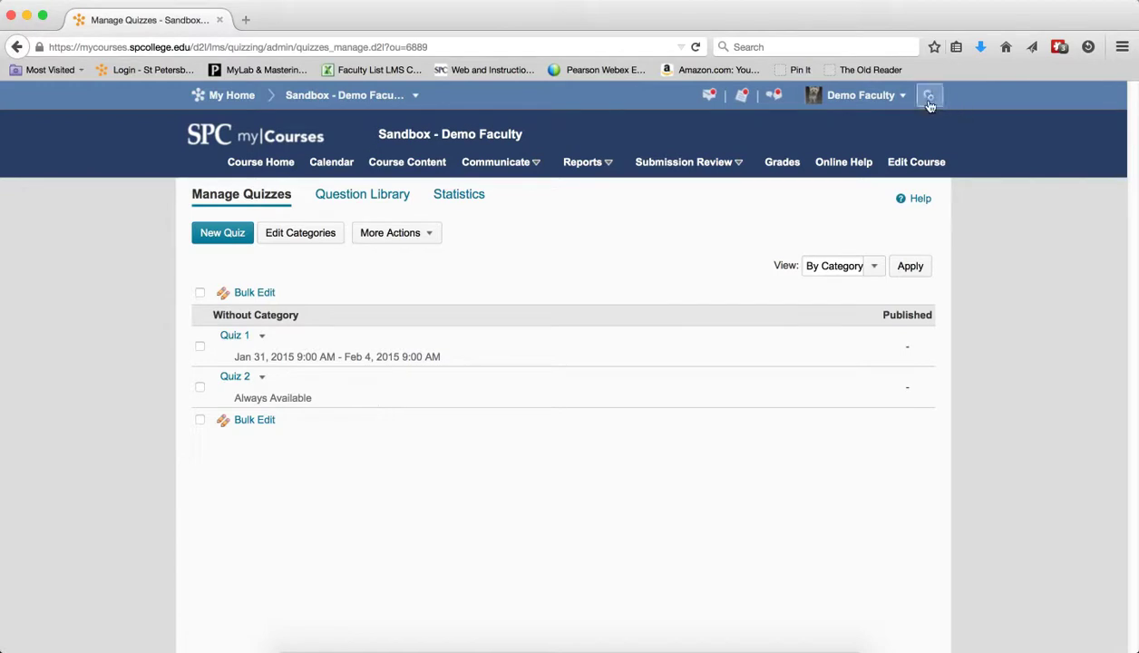
click(893, 94)
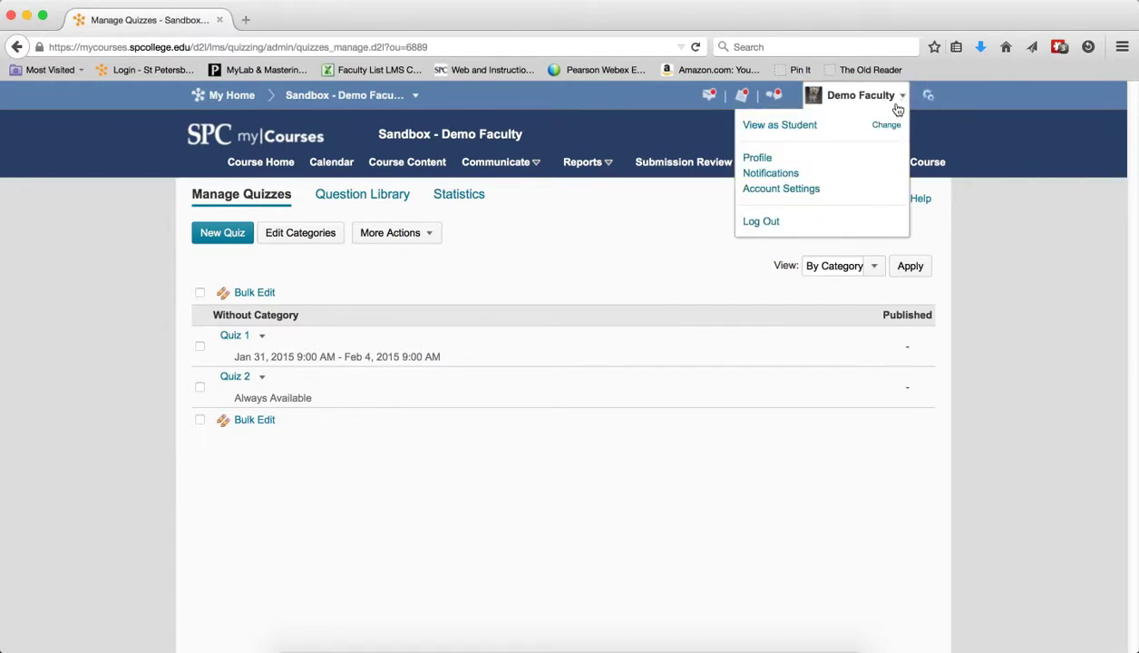
click(809, 126)
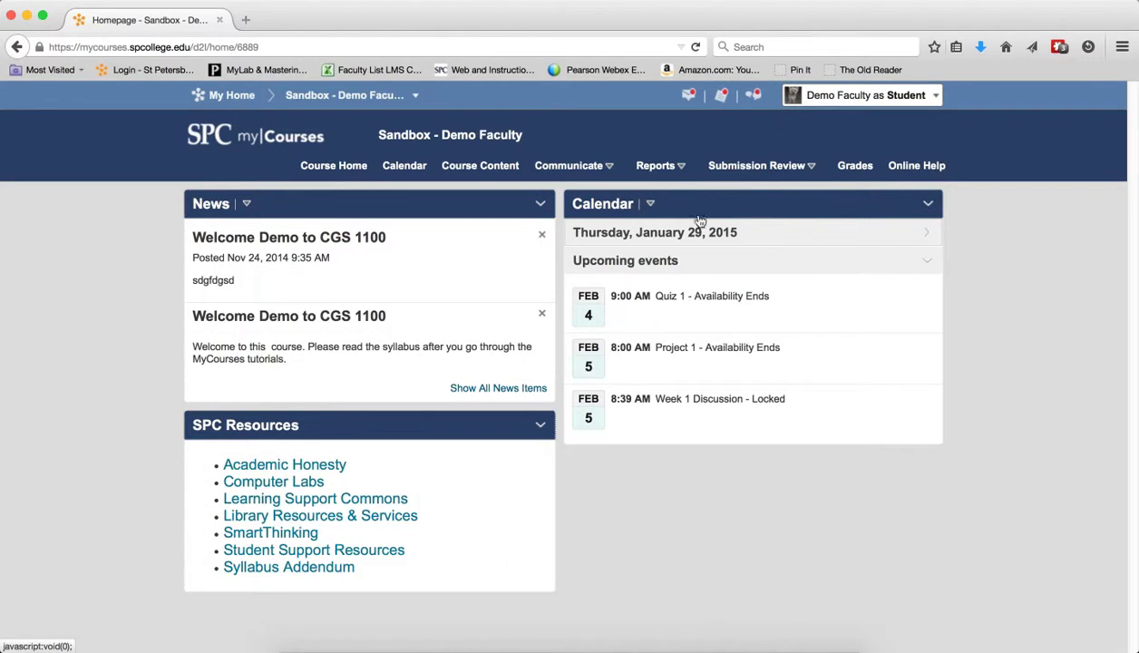
As a student, open Quiz 1's summary: not started, Jan 31–Feb 4, 20 minutes, one attempt.
click(483, 169)
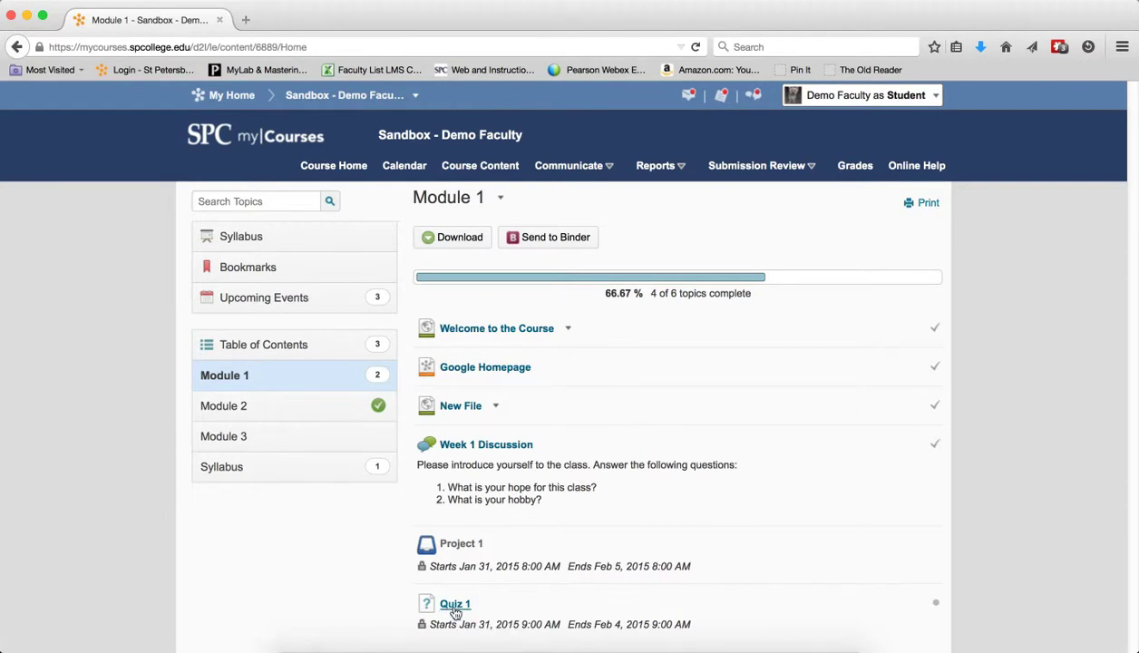
click(455, 606)
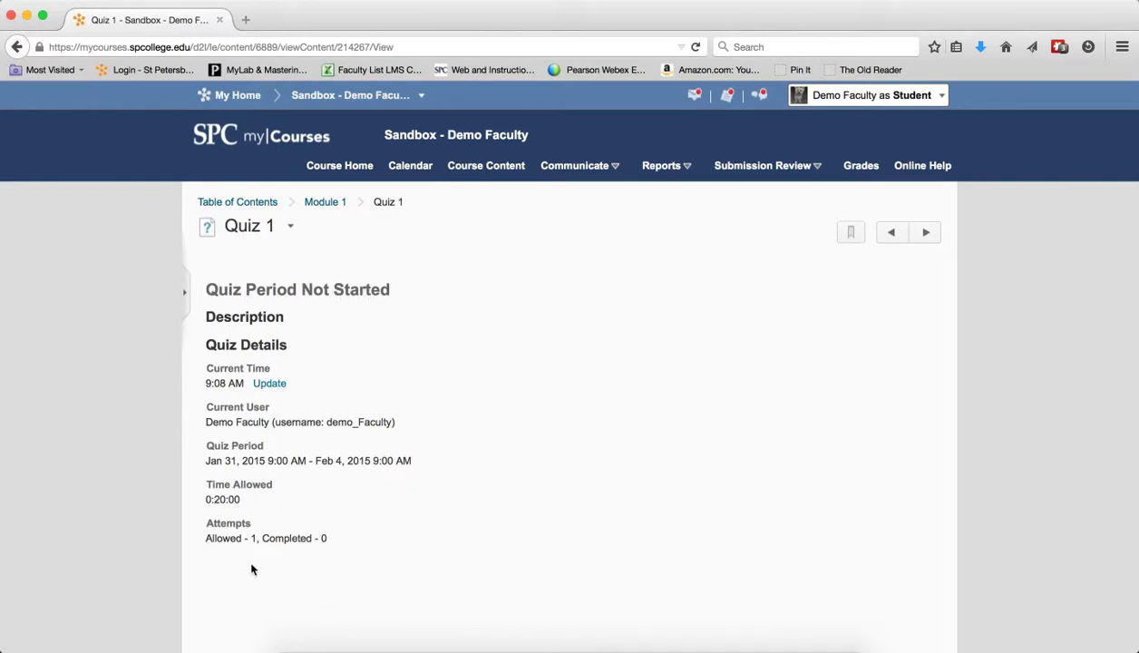
click(778, 163)
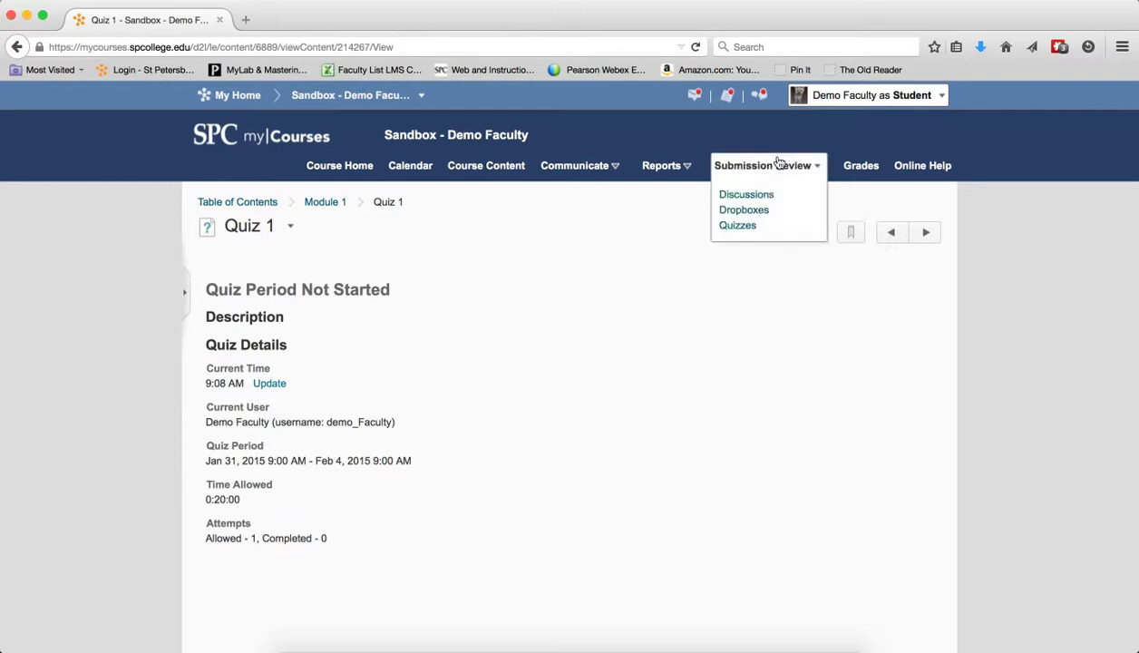
click(738, 226)
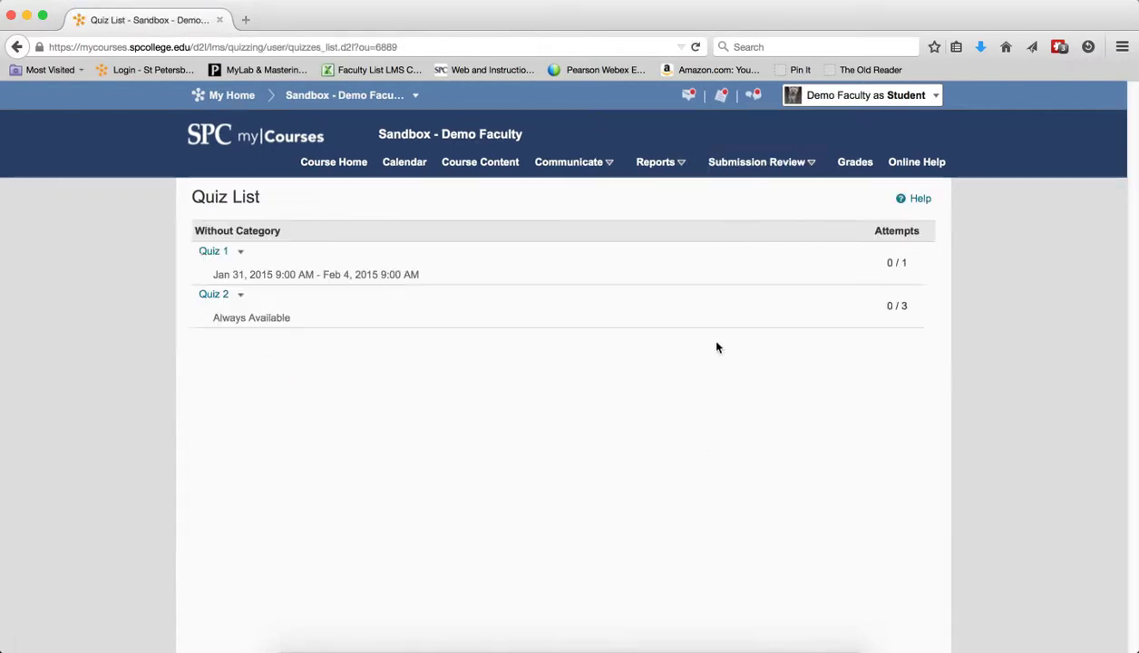
click(211, 252)
click(254, 248)
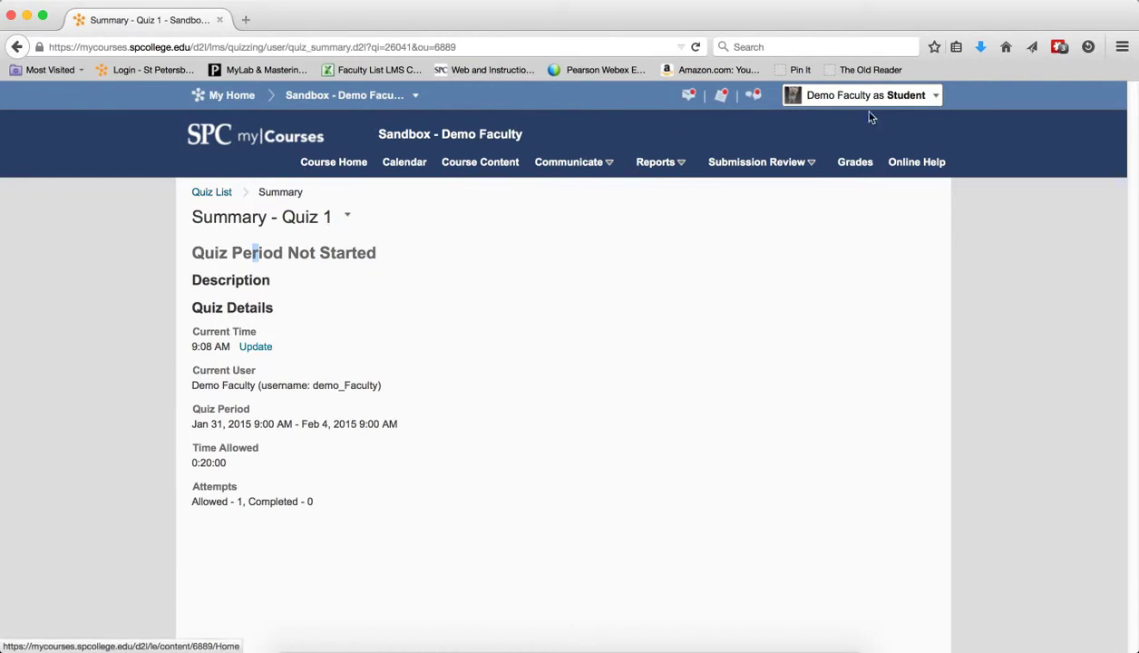
Leave student view and go to the faculty Quizzes management page.
click(916, 96)
click(930, 126)
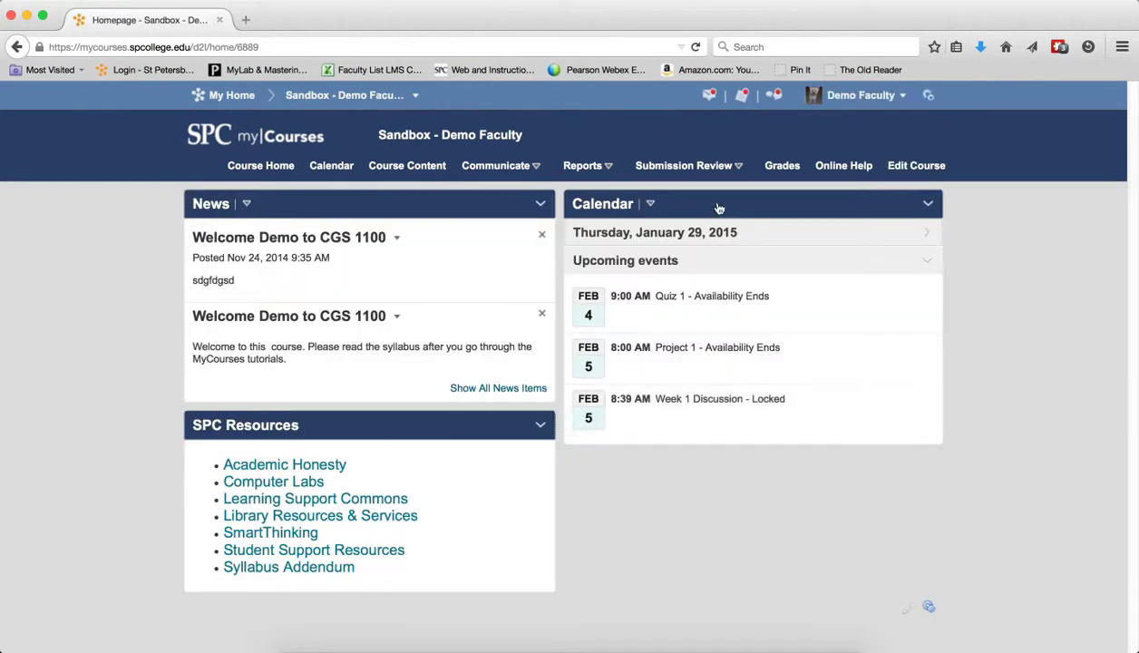
click(687, 166)
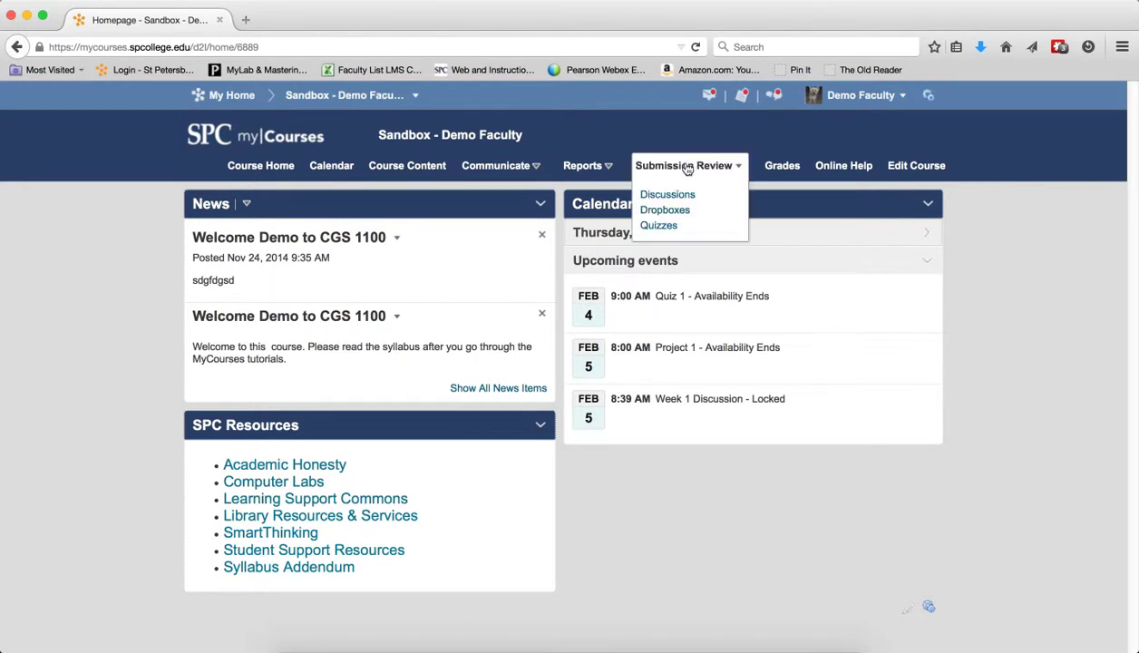
click(660, 231)
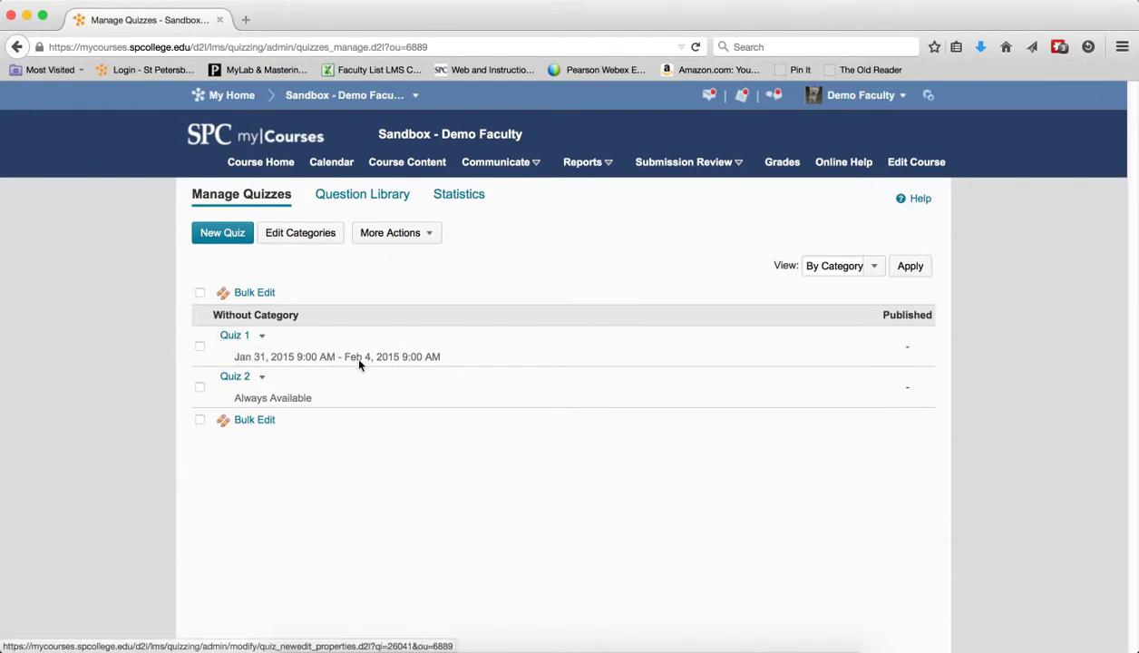
Change Quiz 1's end date to February 6, 2015 in its restrictions and save.
click(244, 338)
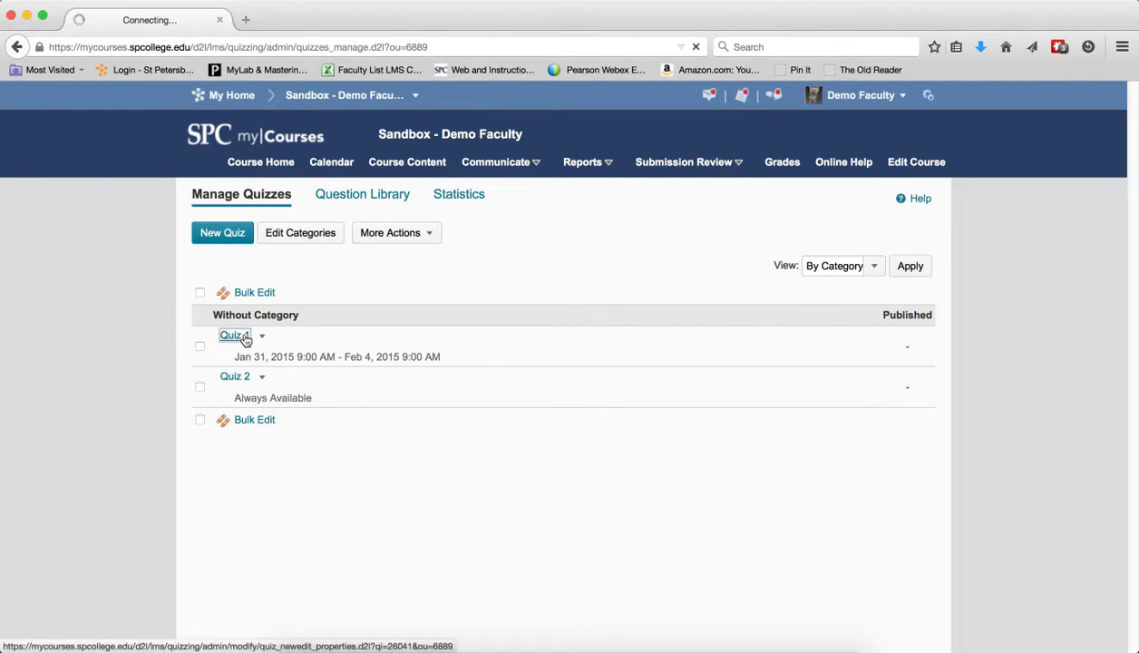
click(288, 229)
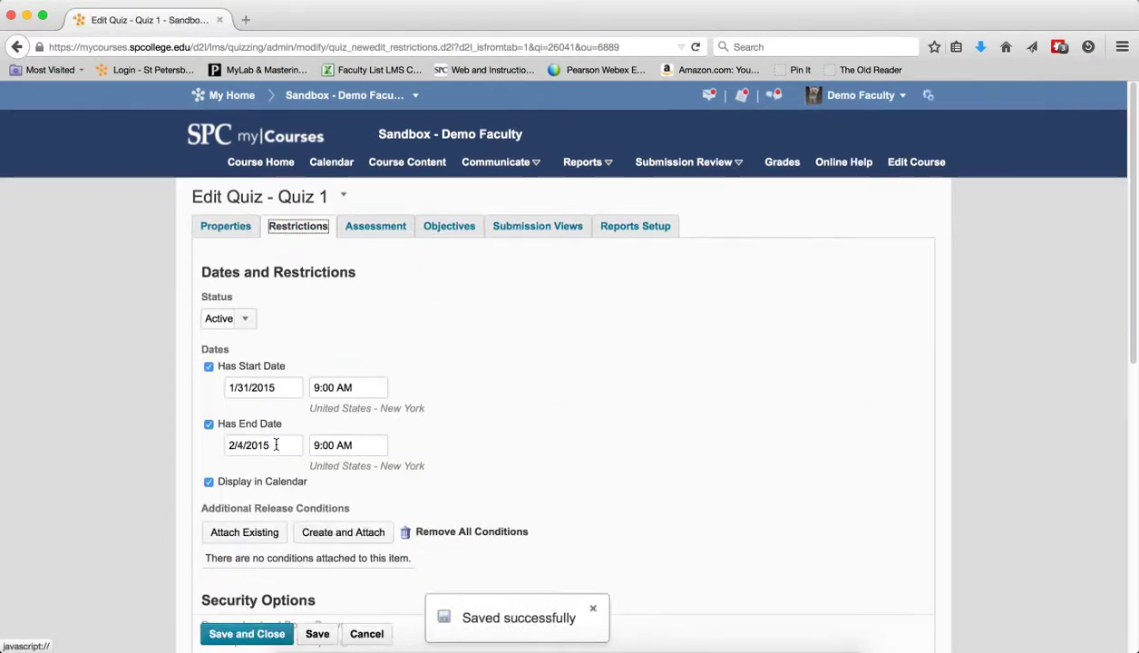
click(276, 444)
click(369, 504)
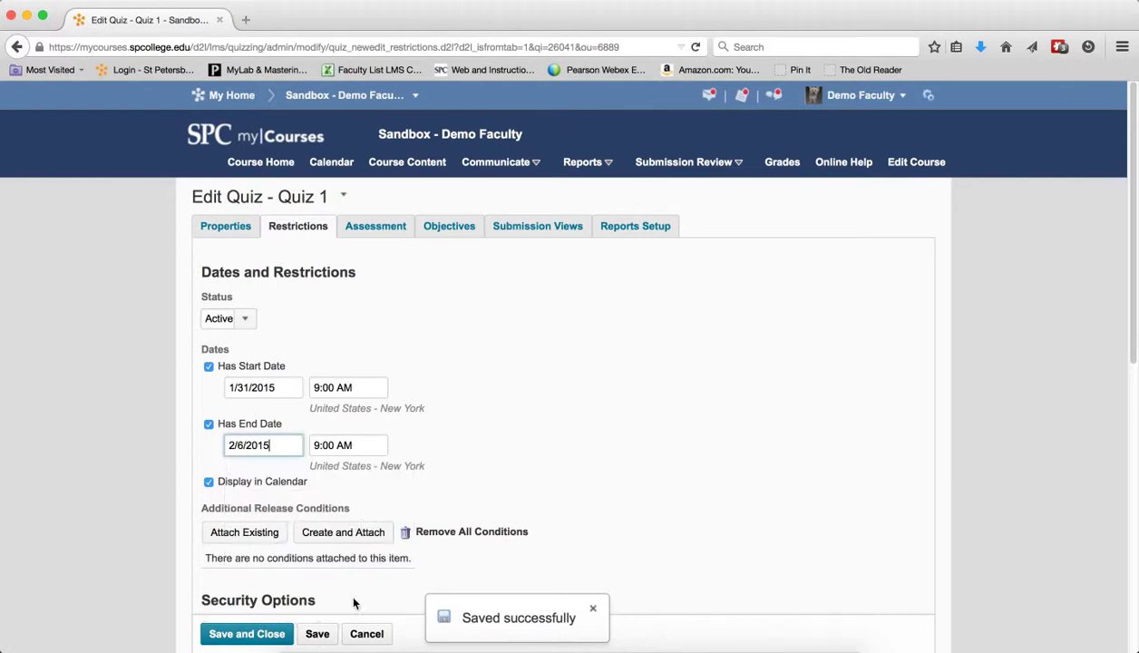
click(257, 635)
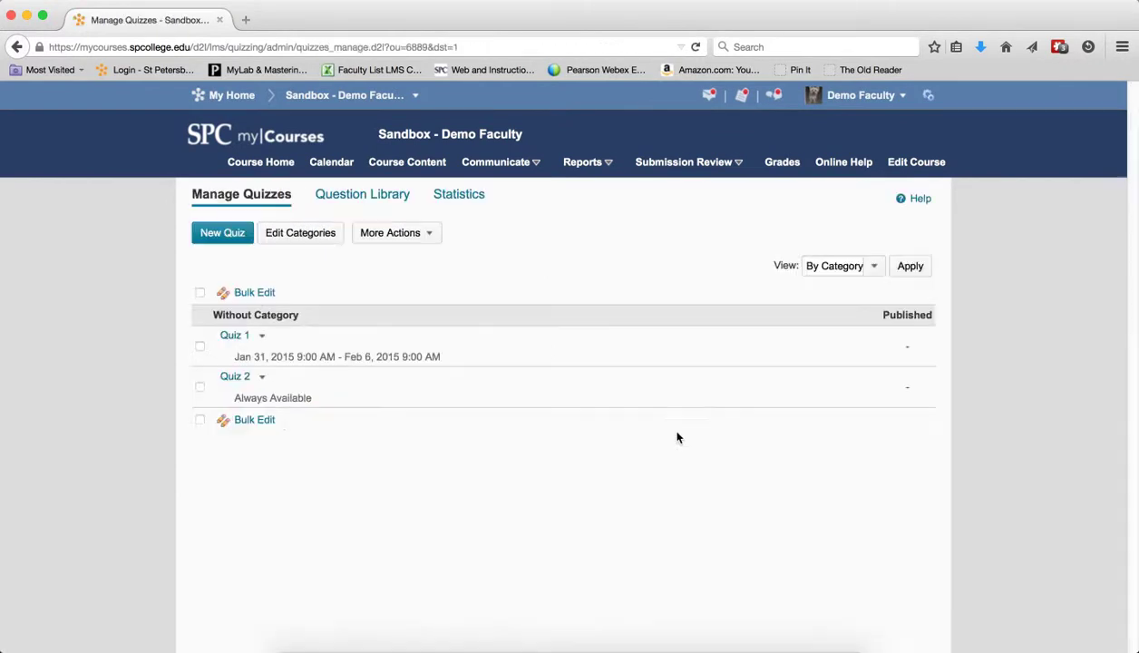
click(412, 162)
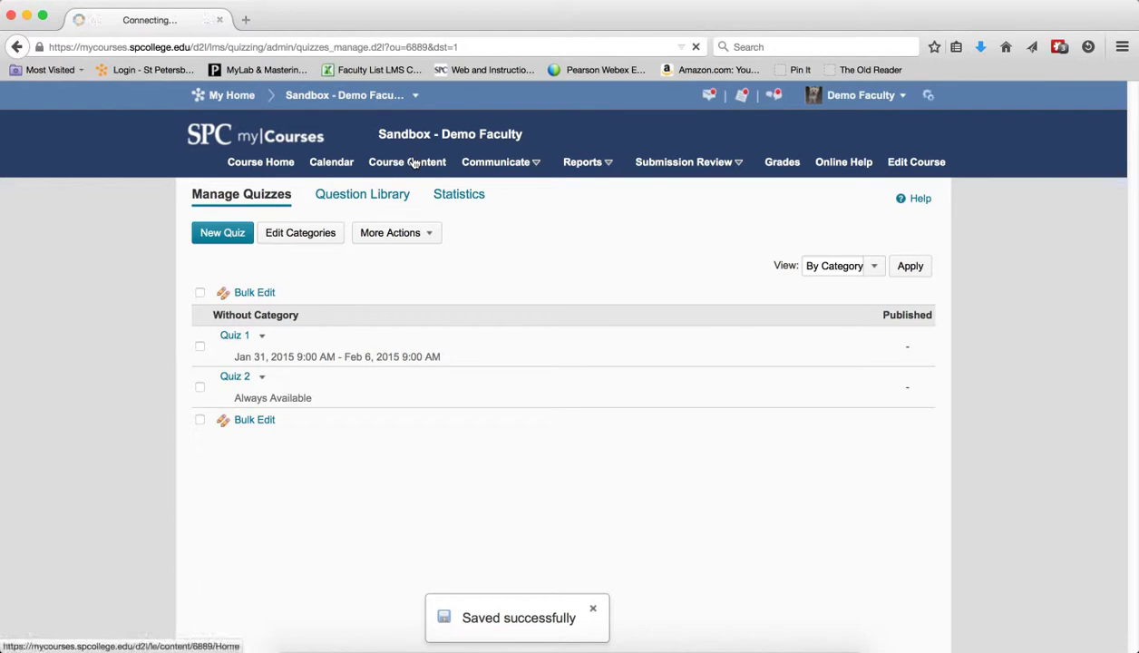
Switch to student view and open Module 1, showing Quiz 1 from Jan 31 to Feb 6.
scroll(789, 448, down, 3)
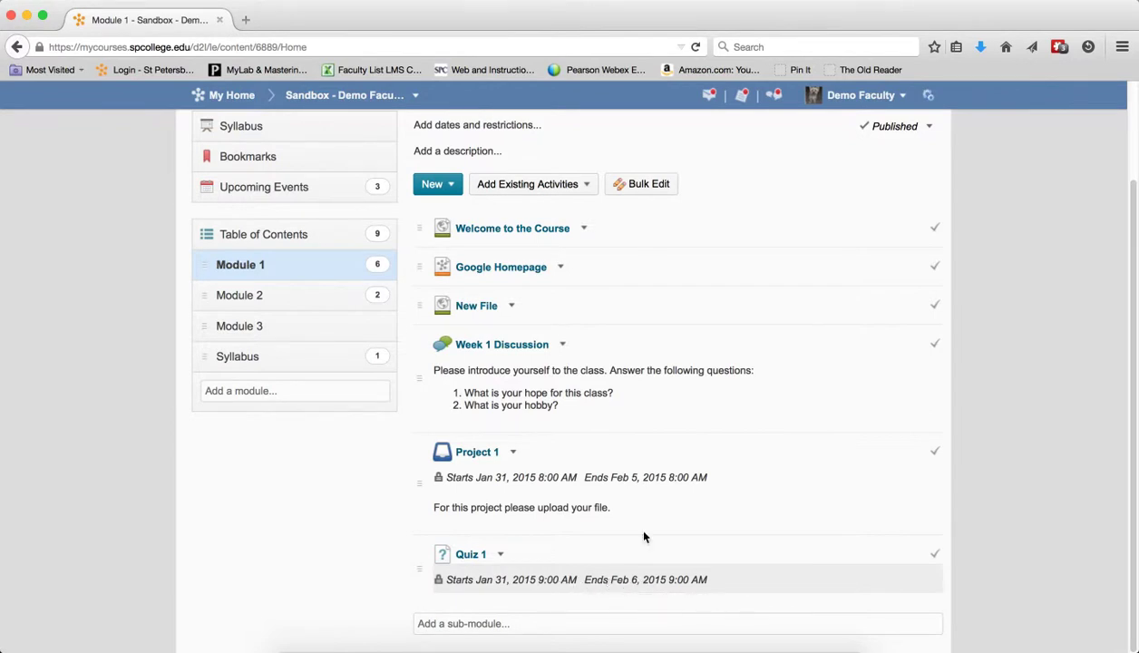
scroll(635, 512, up, 3)
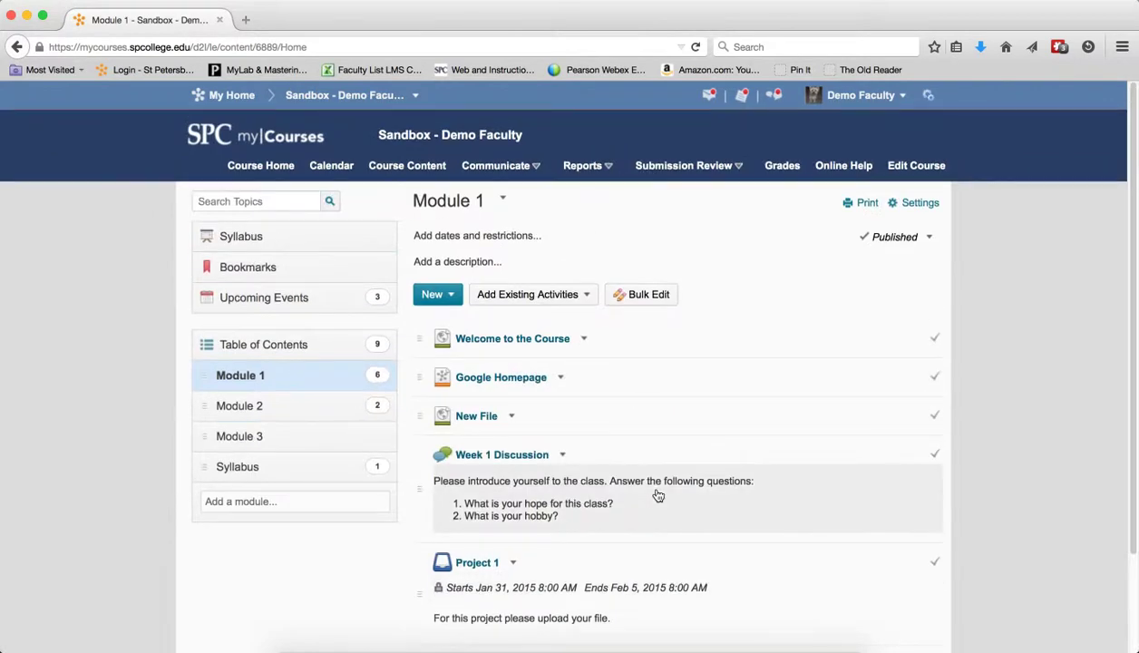
click(878, 94)
click(780, 125)
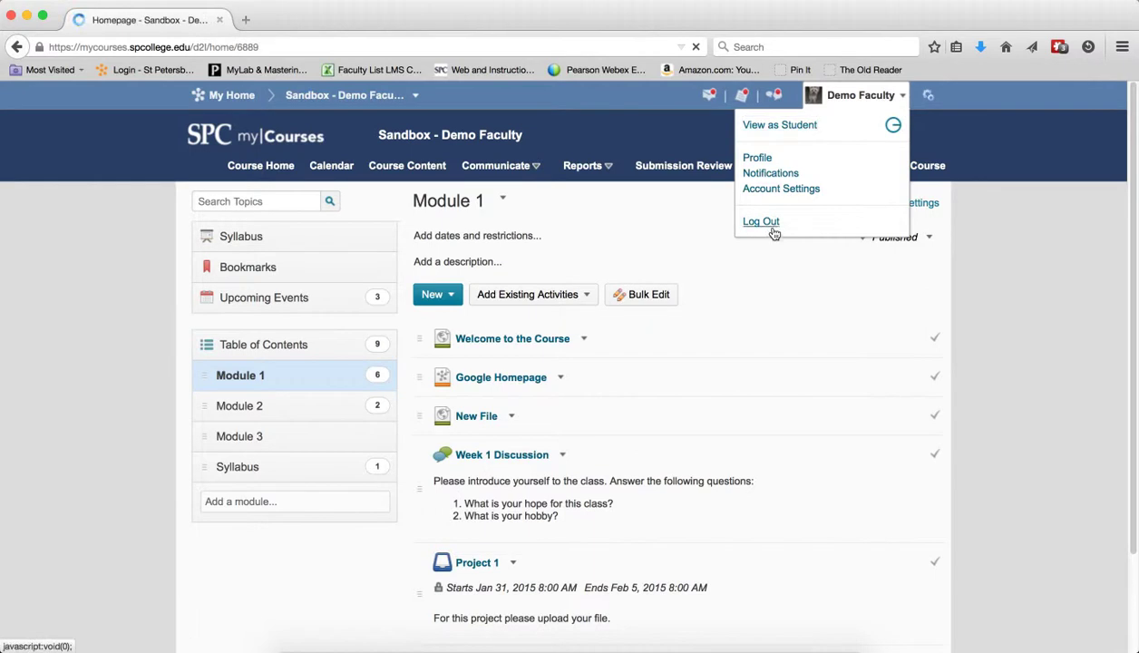
click(495, 171)
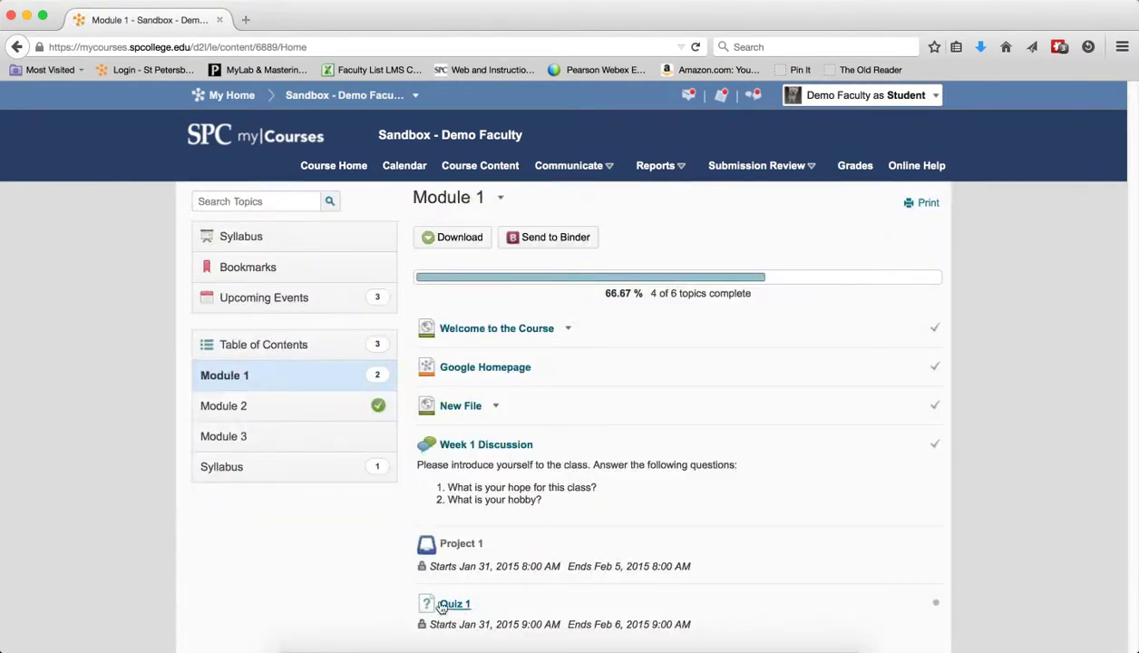
Open the student Quiz List showing Quiz 1 from Jan 31–Feb 6, 2015 with 0/1 attempts.
click(444, 606)
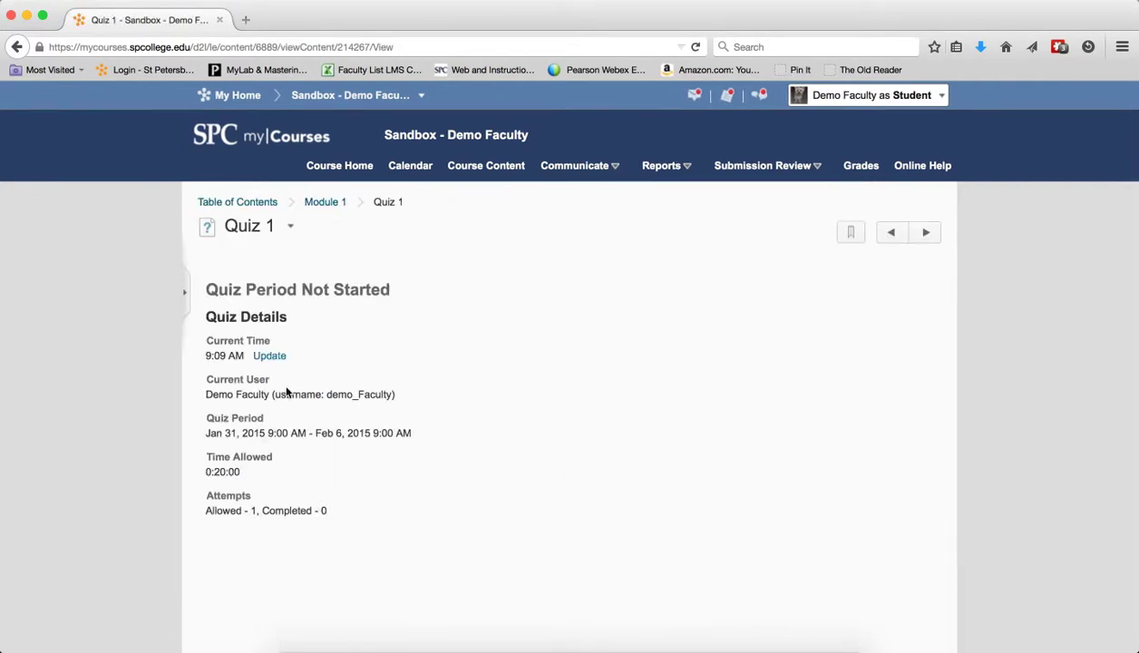
click(768, 166)
click(737, 225)
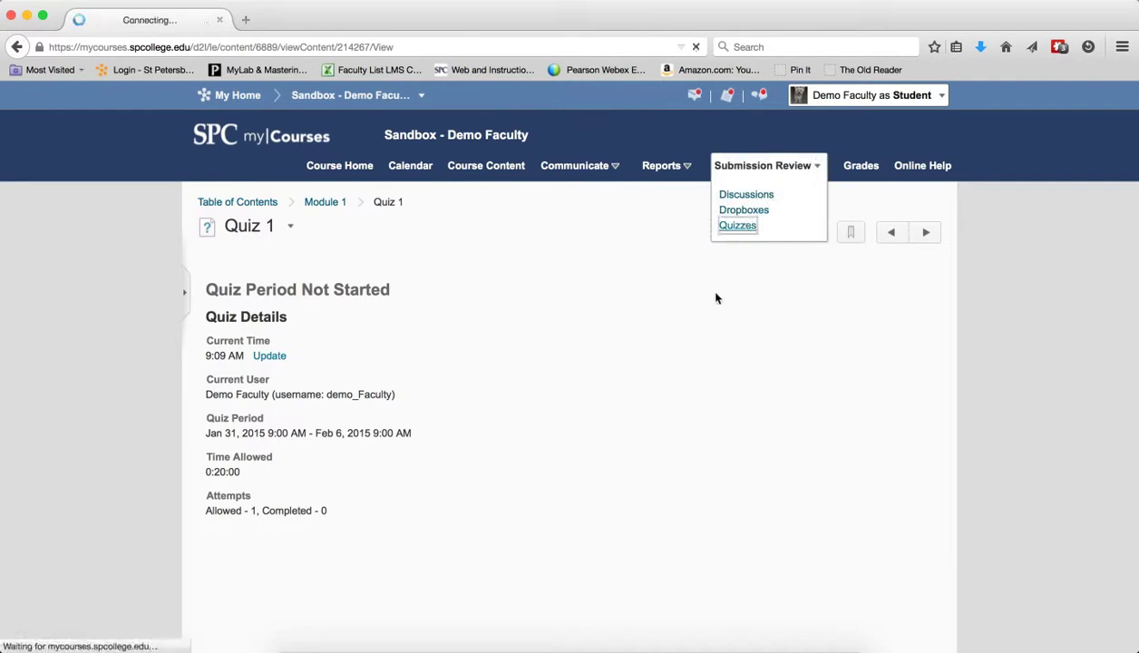
click(240, 251)
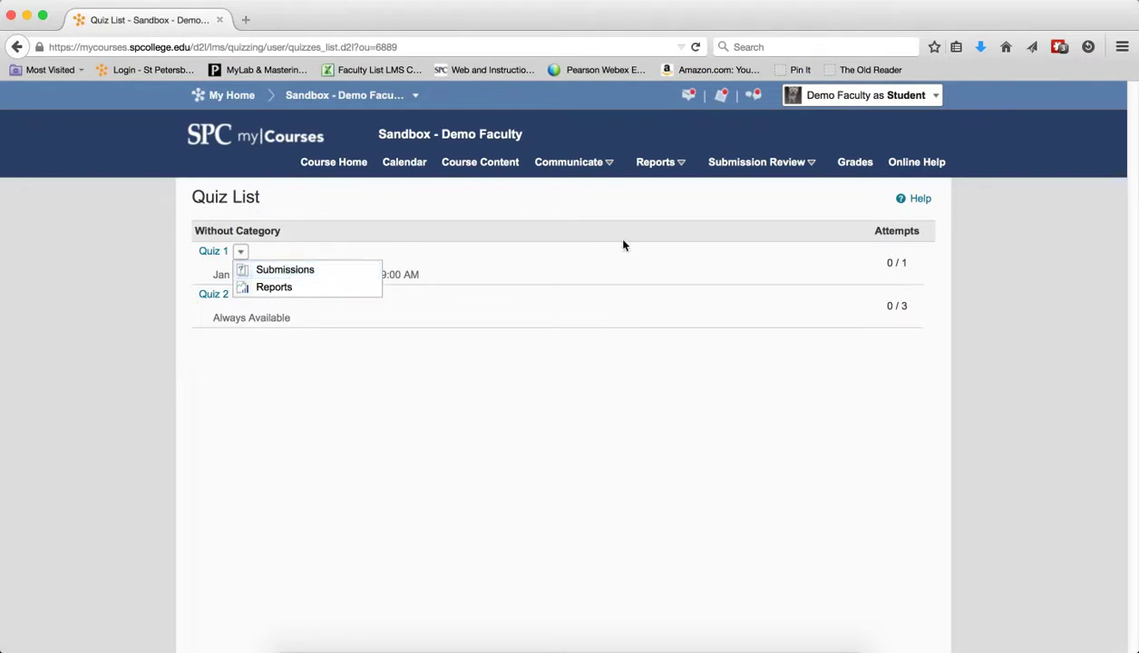
click(1057, 260)
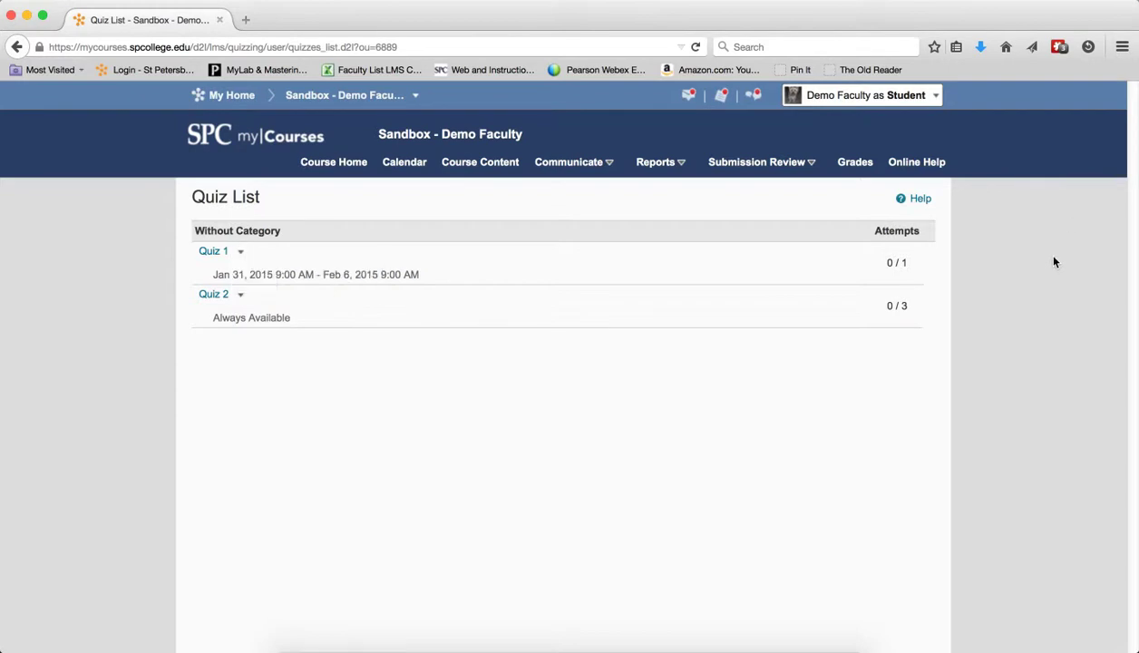